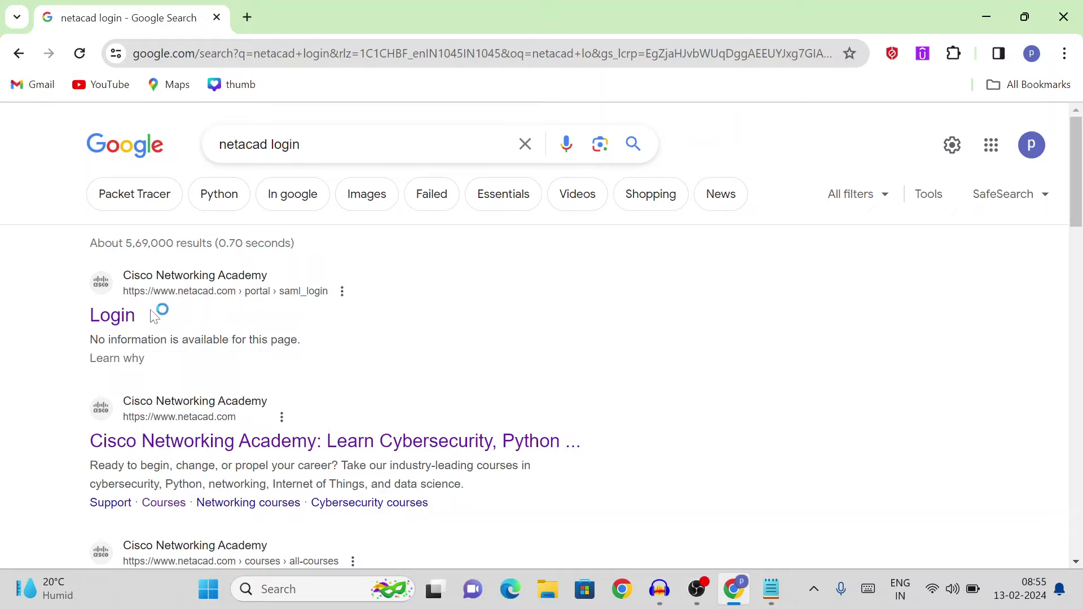
Open the Cisco Networking Academy login page from the search results and log in with the account's email and password
left_click(121, 326)
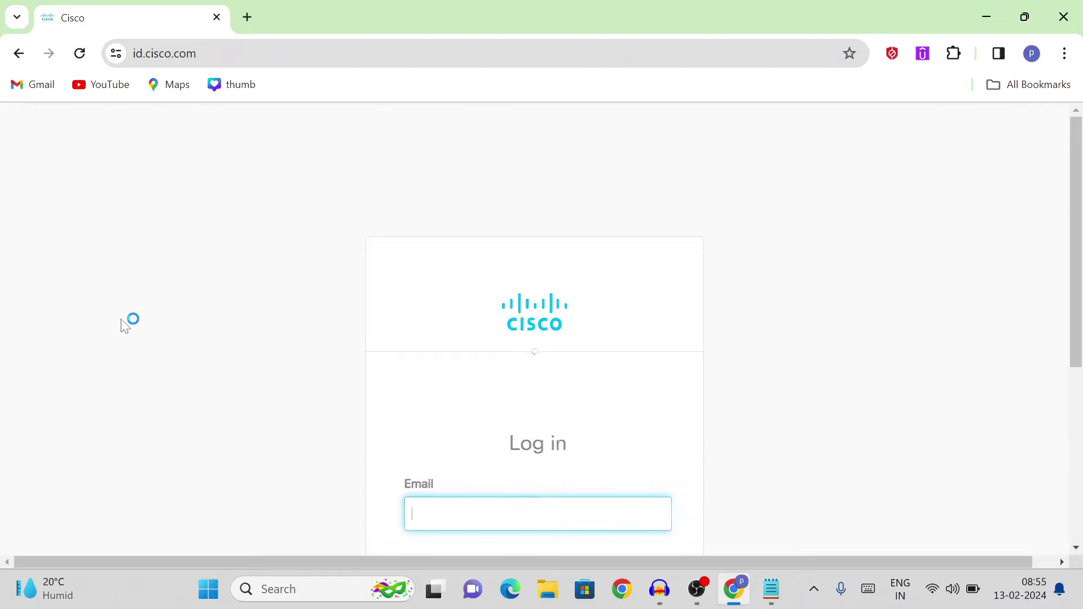
scroll(459, 285, "down", 3)
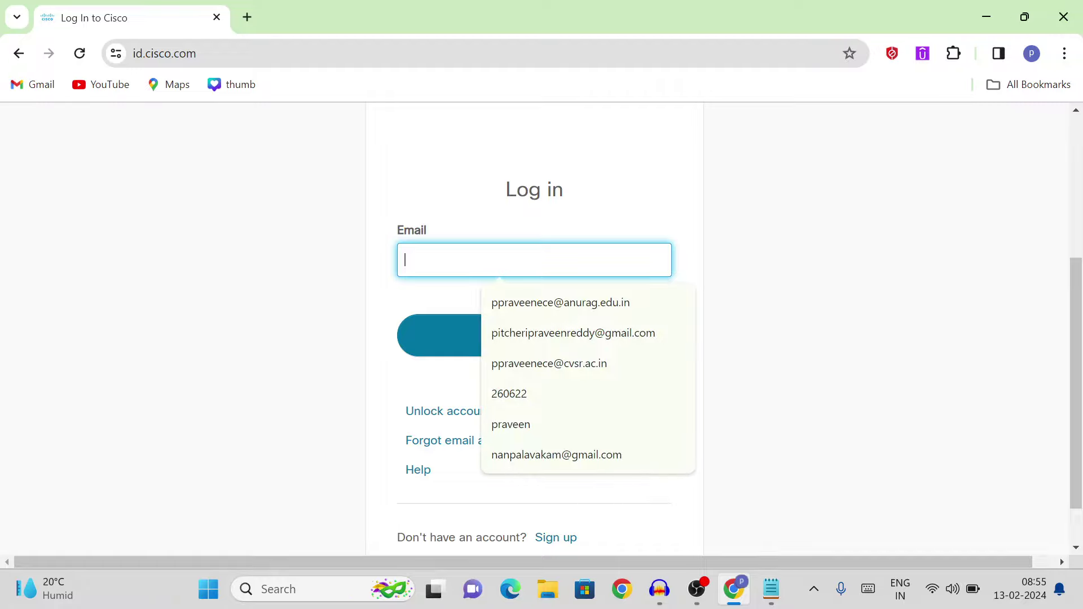
left_click(552, 334)
left_click(517, 338)
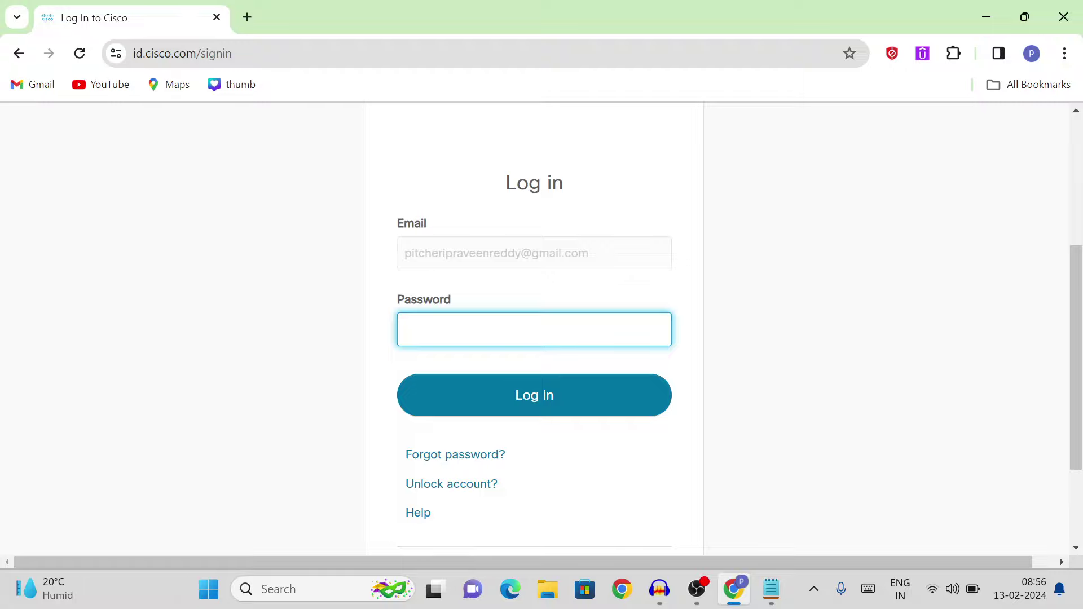
type("•••")
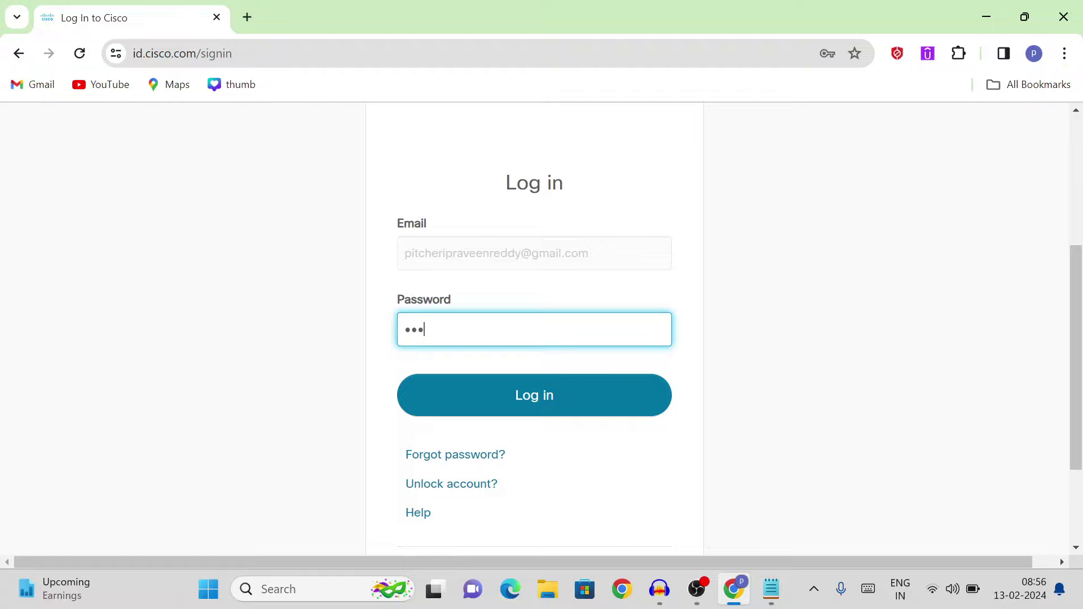
type("•••••••••••")
key("Return")
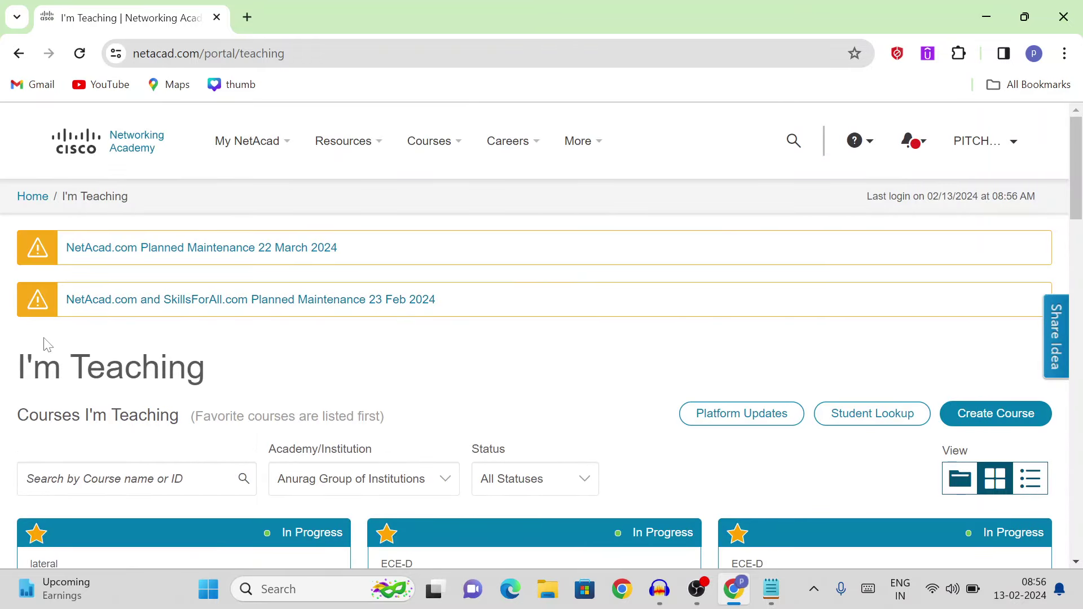
Look through the account and help options and open the I'm Learning page of the Networking Academy portal
left_click(981, 142)
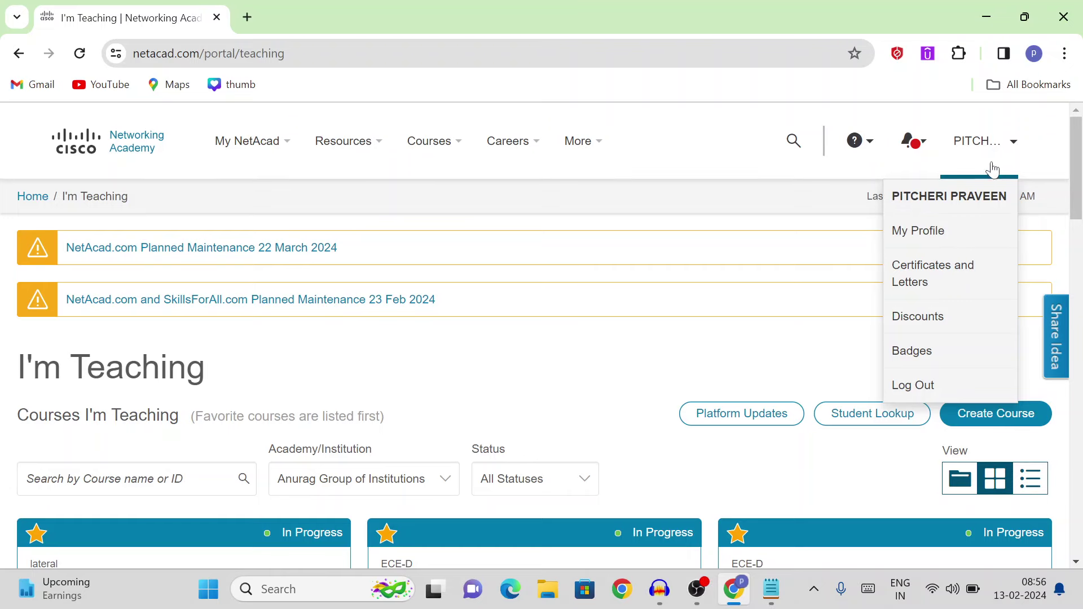
left_click(856, 141)
mouse_move(266, 159)
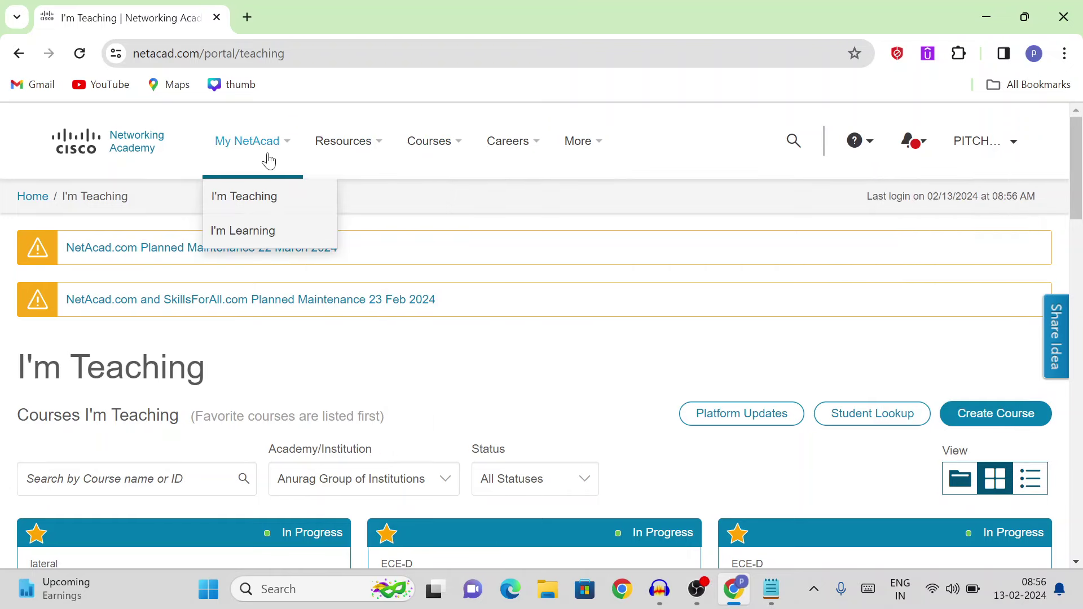
left_click(252, 232)
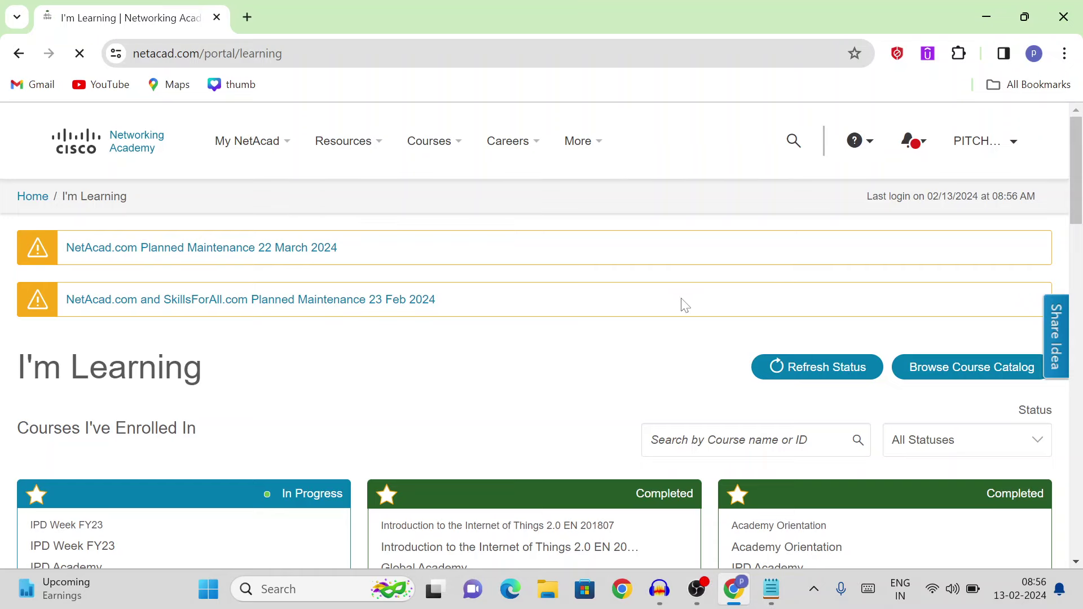
Open the Packet Tracer Resources page and follow its link to the Packet Tracer Download page
mouse_move(991, 171)
mouse_move(340, 150)
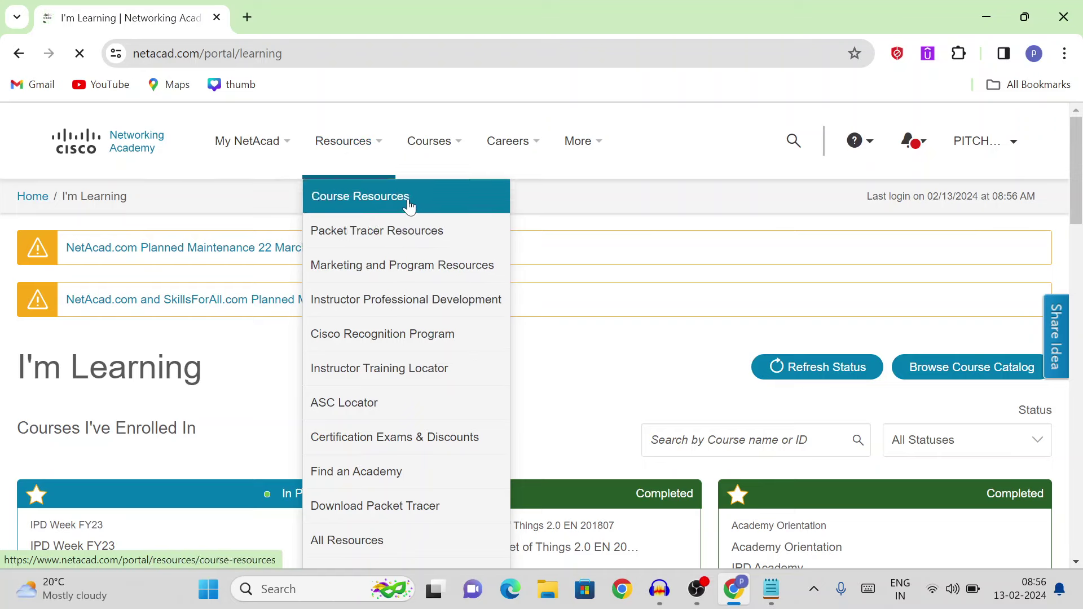
left_click(400, 238)
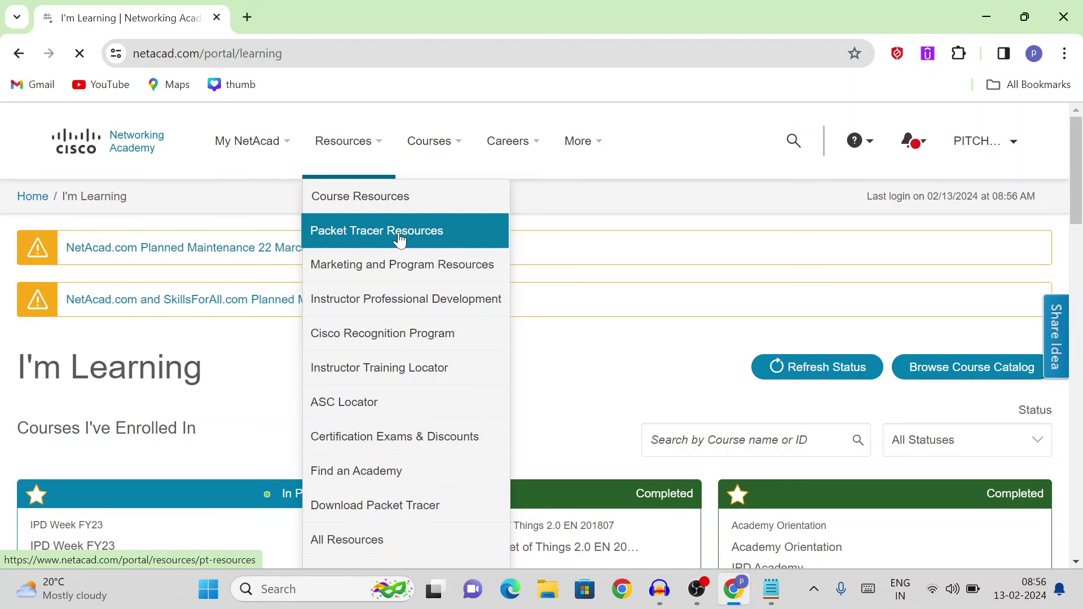
scroll(307, 392, "down", 5)
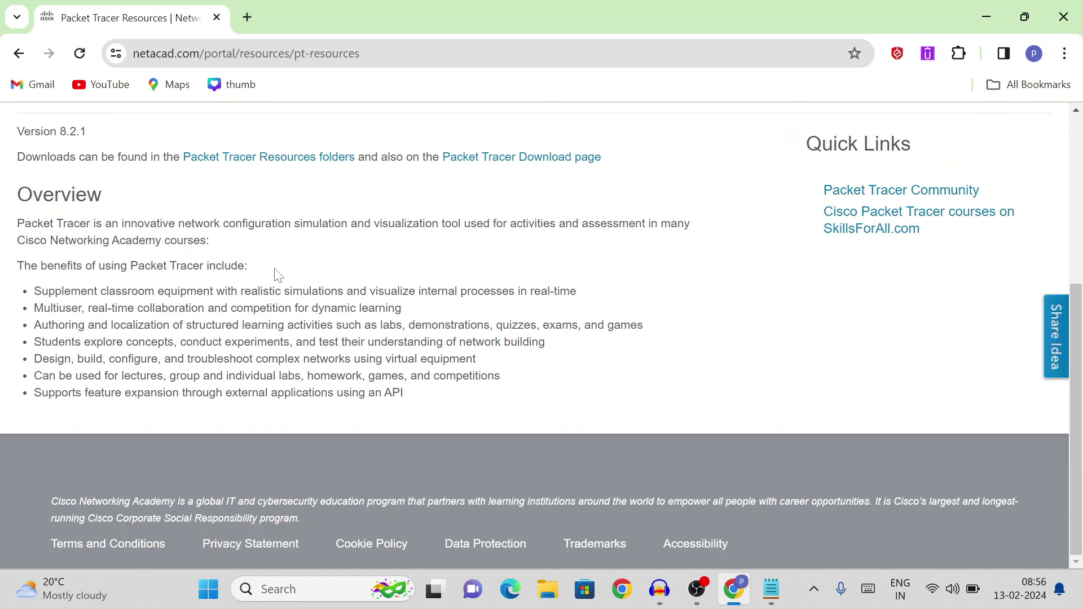
scroll(265, 282, "up", 5)
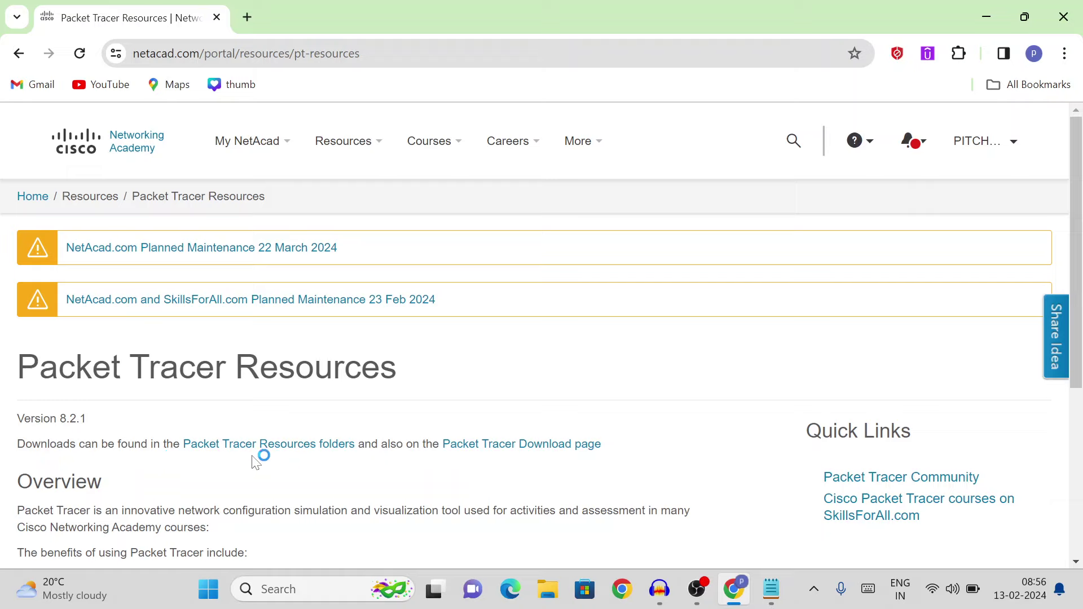
left_click(516, 451)
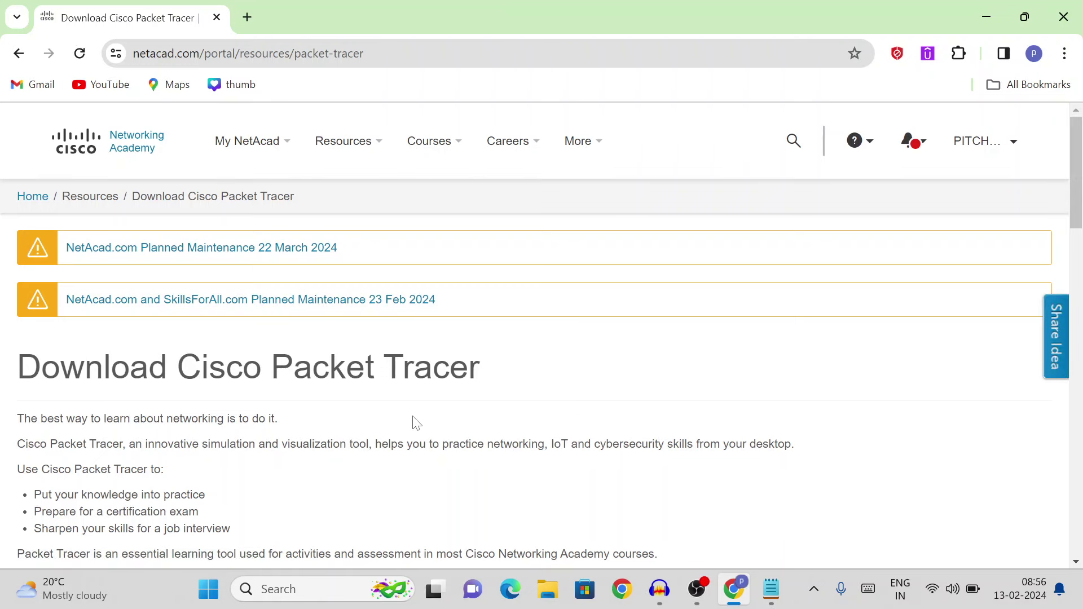
Examine the Cisco Packet Tracer 8.2 system requirements for 64 bit and 32 bit and the download options for each operating system
scroll(416, 423, "down", 6)
scroll(150, 399, "down", 3)
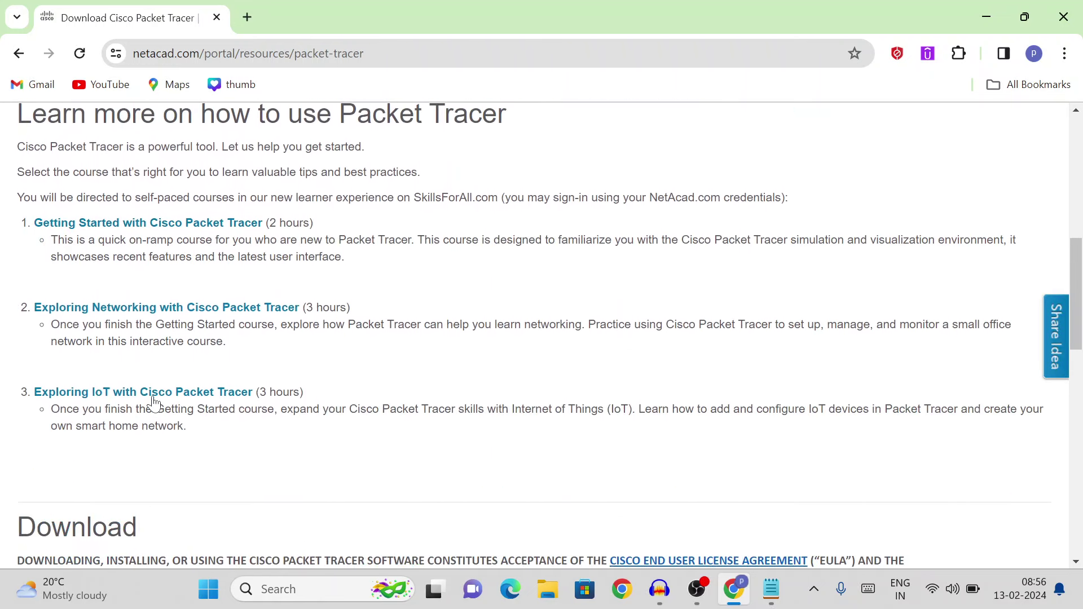
scroll(189, 341, "down", 3)
scroll(189, 342, "down", 3)
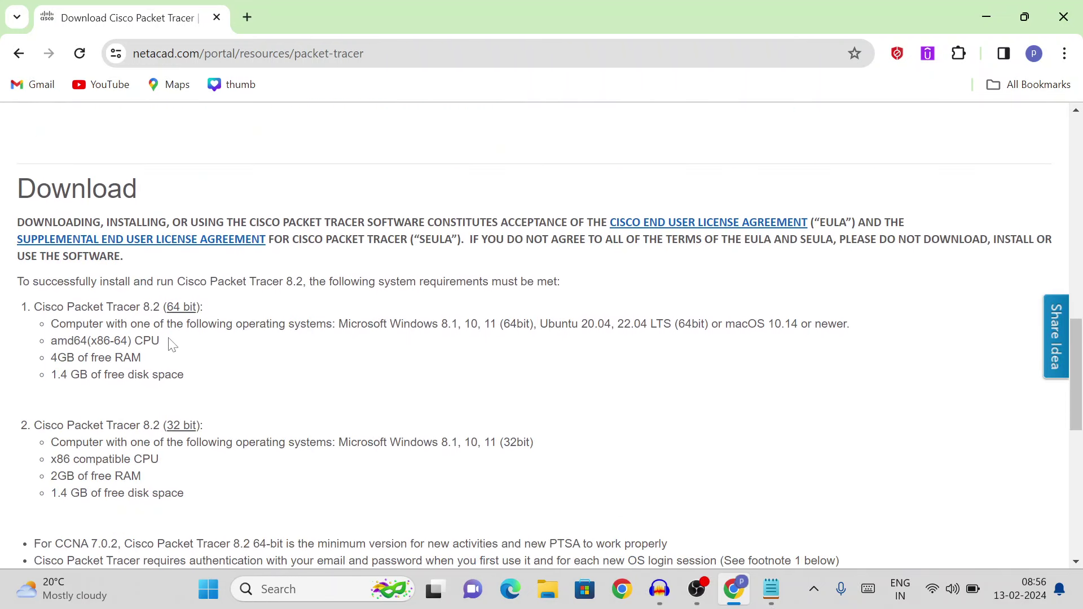
left_click_drag(18, 187, 169, 198)
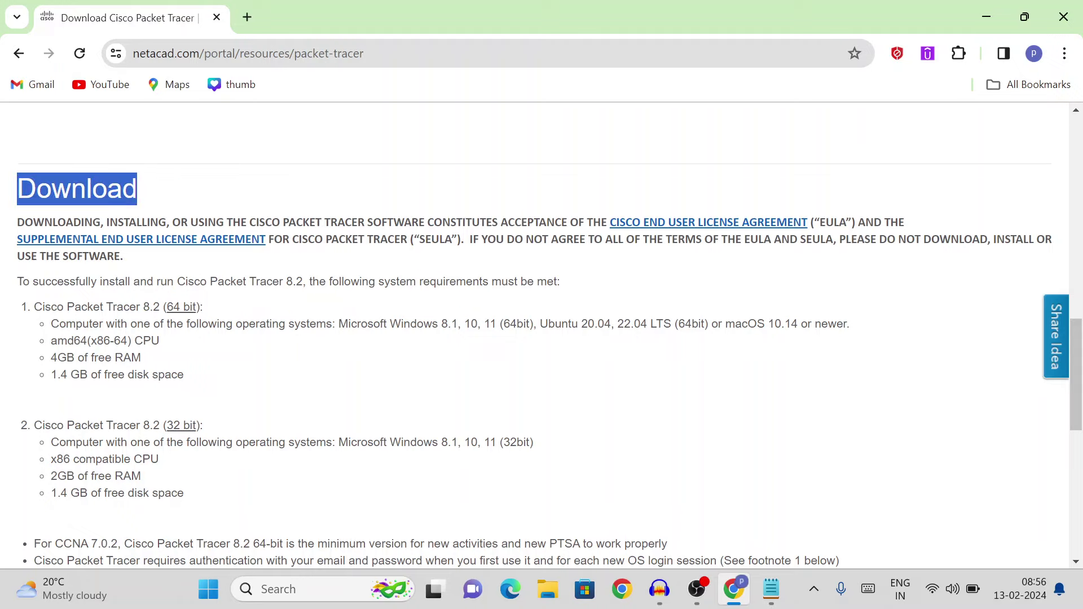
left_click_drag(63, 307, 184, 307)
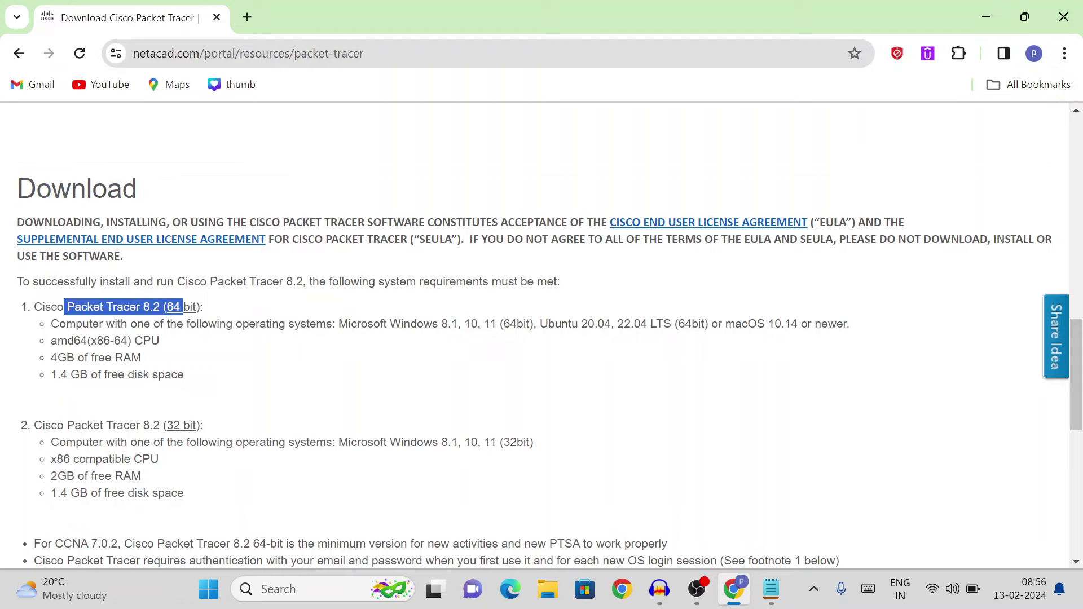
left_click(237, 314)
scroll(206, 423, "down", 6)
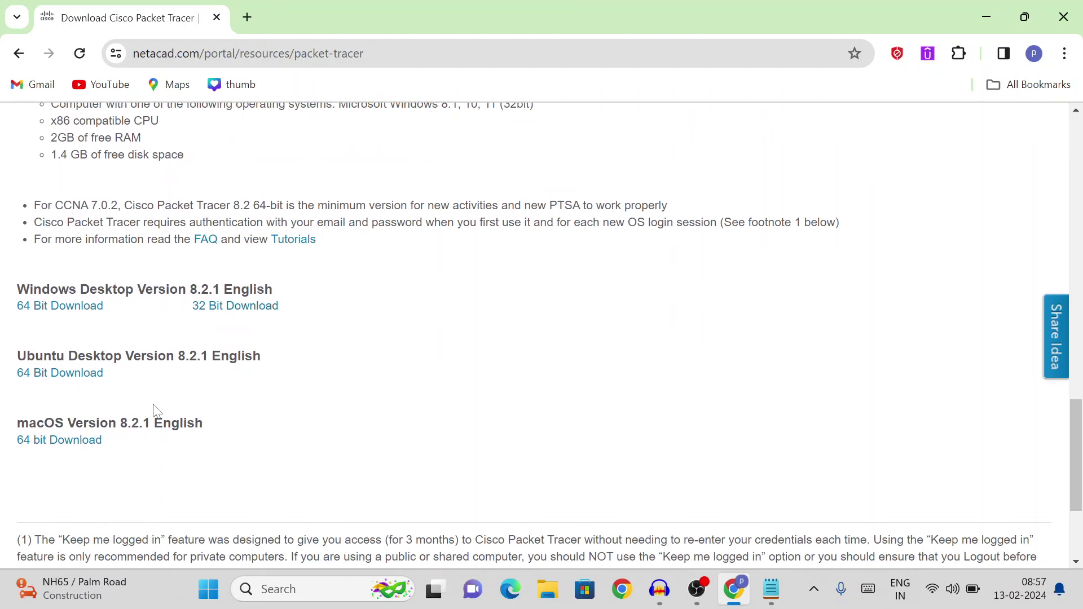
scroll(152, 411, "down", 3)
scroll(152, 411, "up", 6)
scroll(169, 409, "up", 3)
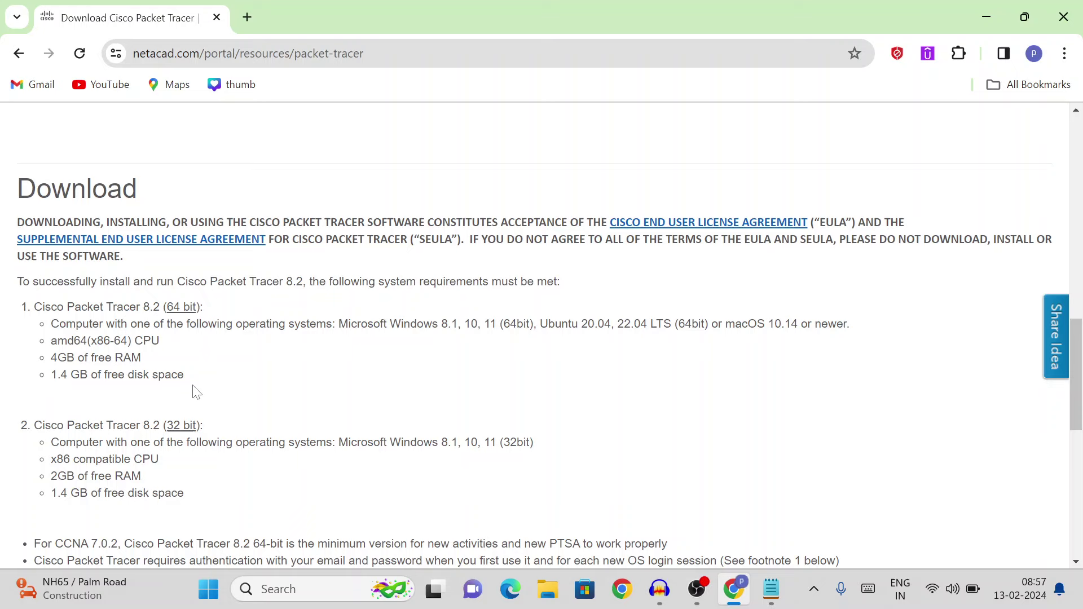
scroll(193, 386, "down", 3)
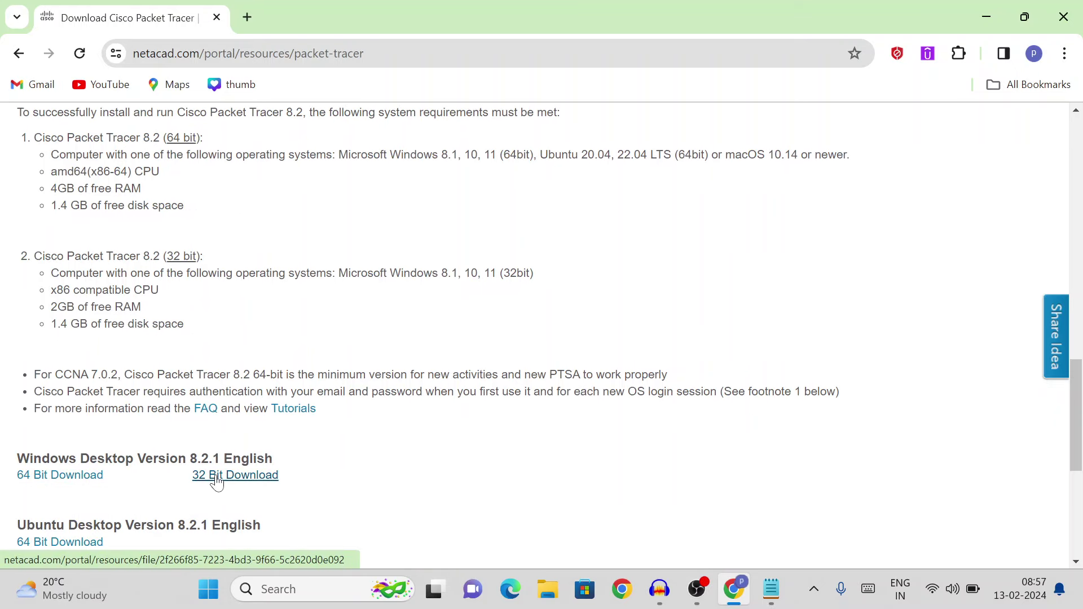
scroll(200, 451, "down", 3)
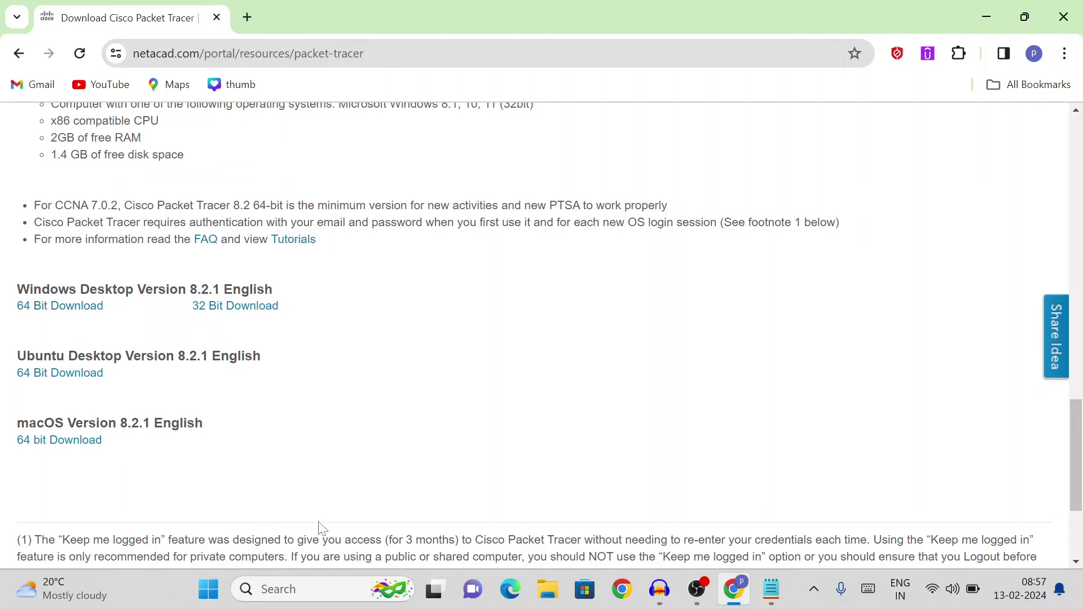
Check the computer's system type in the properties of This PC and close Settings
left_click(986, 17)
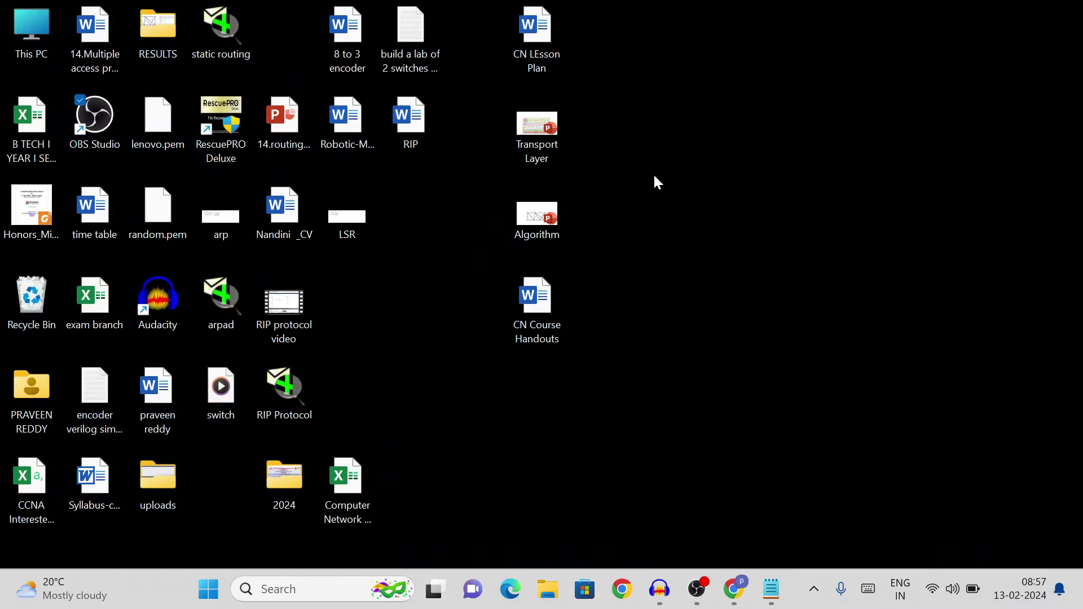
right_click(29, 32)
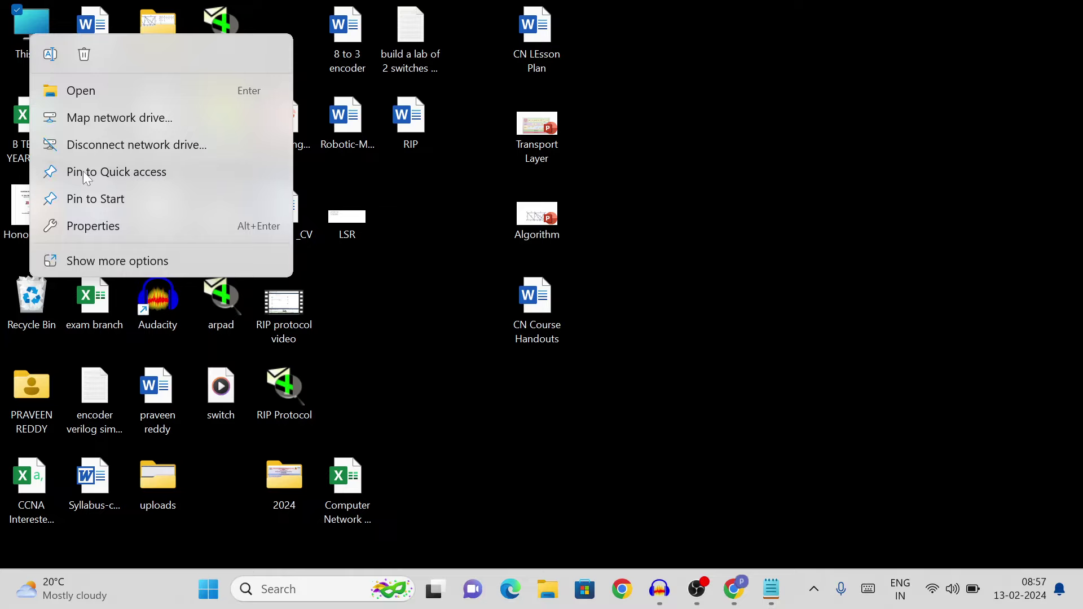
left_click(97, 228)
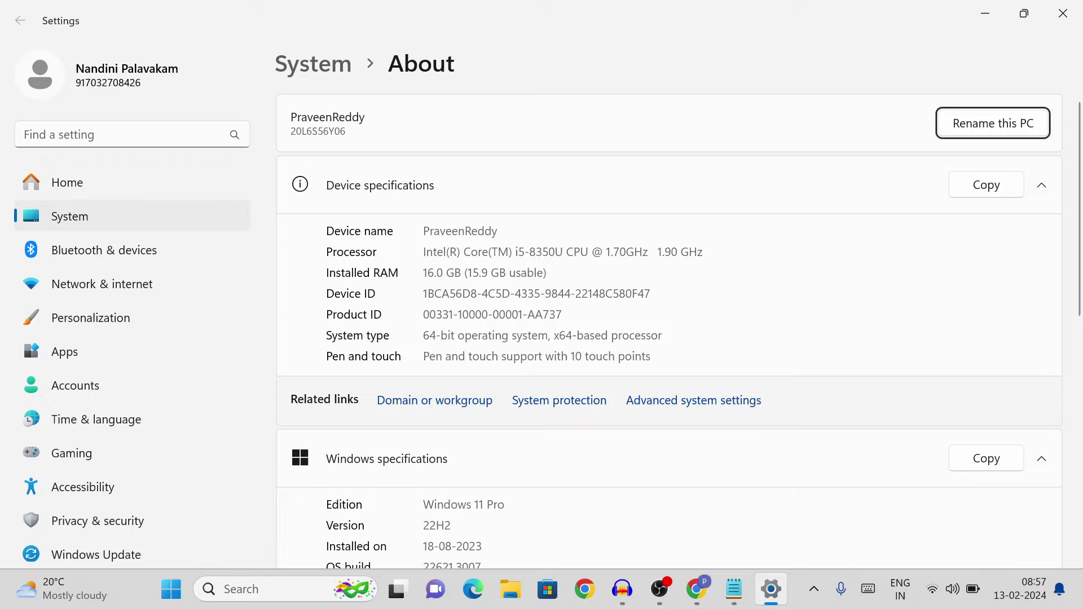
left_click_drag(436, 335, 509, 334)
left_click(1050, 26)
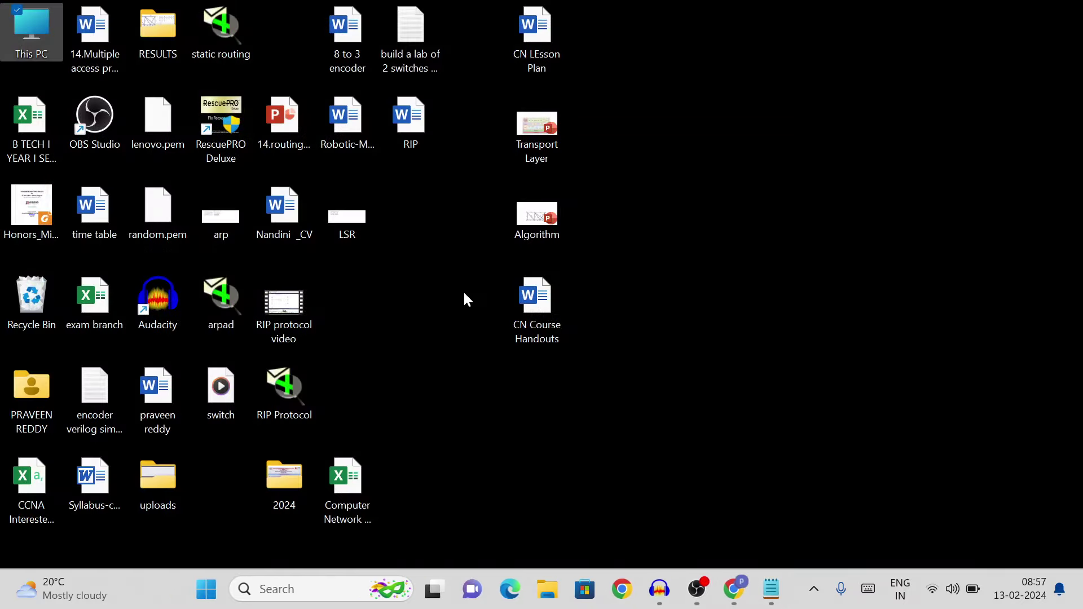
Return to the download page in Chrome, download the 64 Bit Windows Desktop Version 8.2.1 English and check the download list
left_click(748, 593)
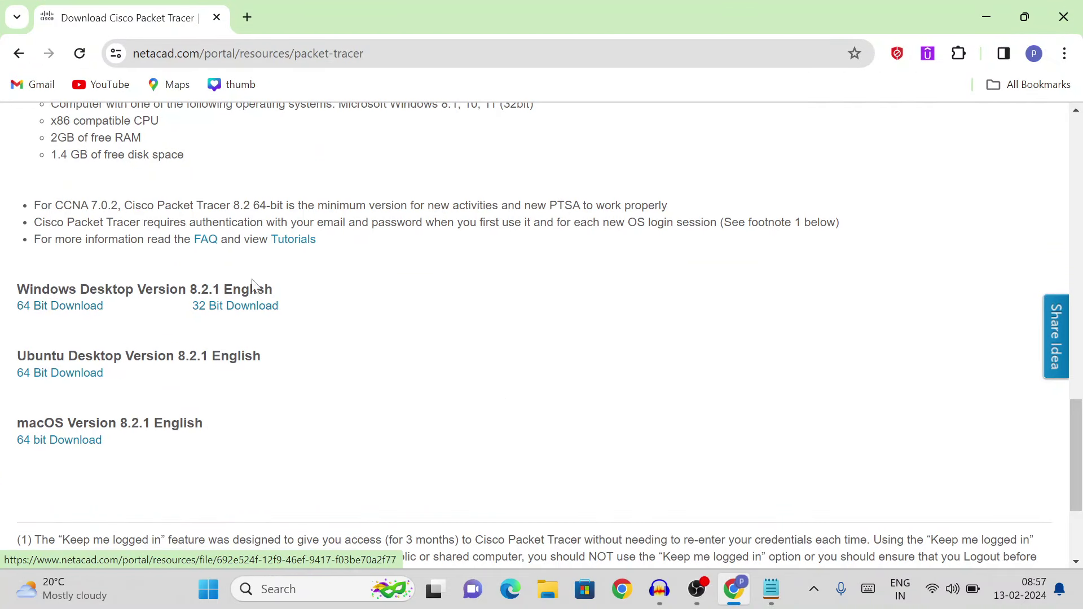
left_click_drag(241, 290, 187, 289)
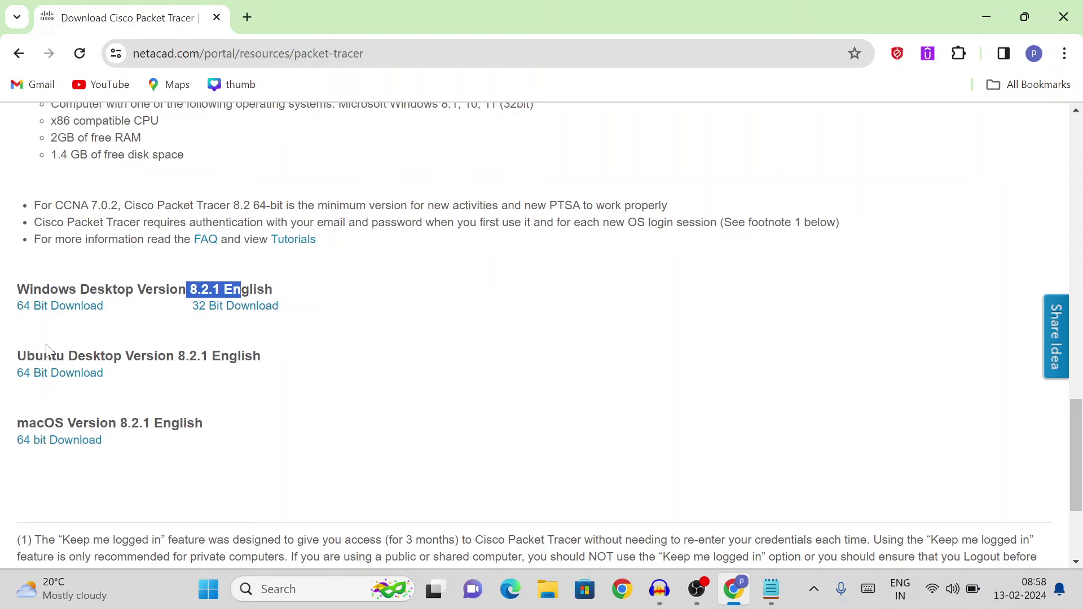
left_click_drag(17, 356, 134, 356)
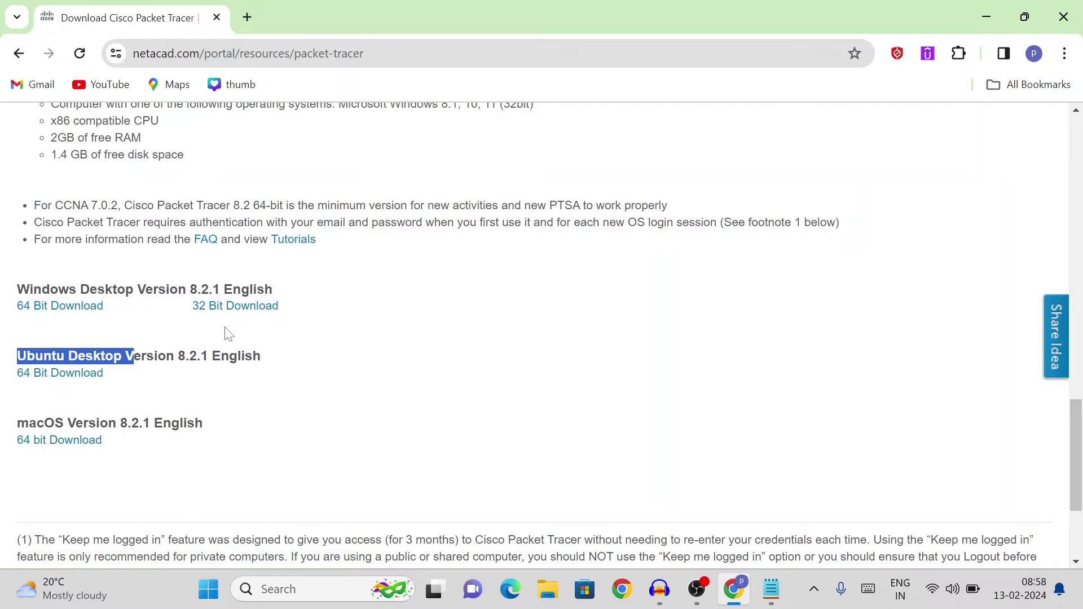
left_click(72, 321)
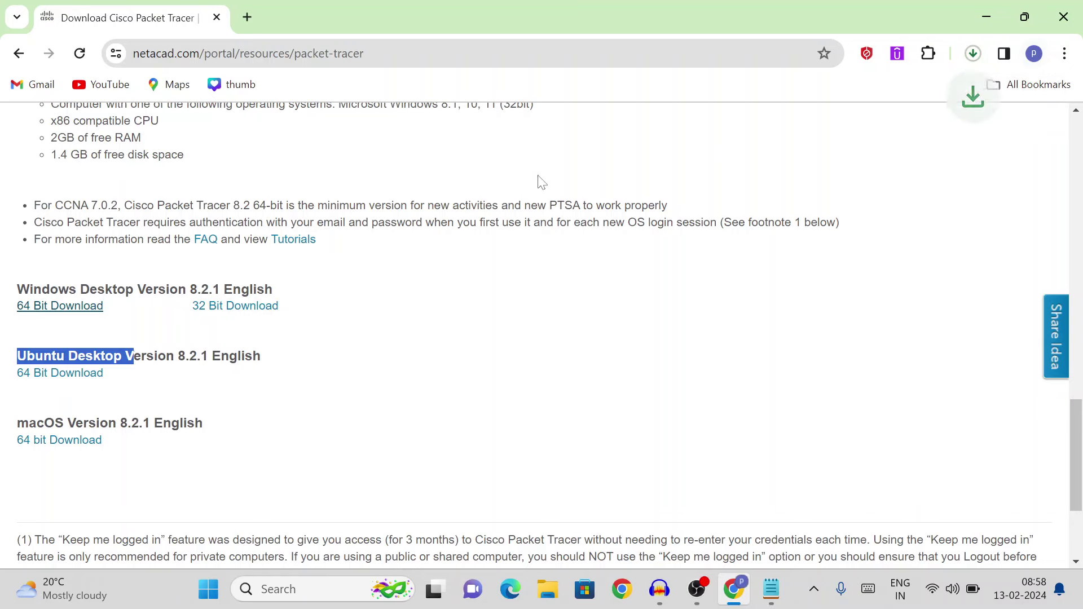
left_click(972, 54)
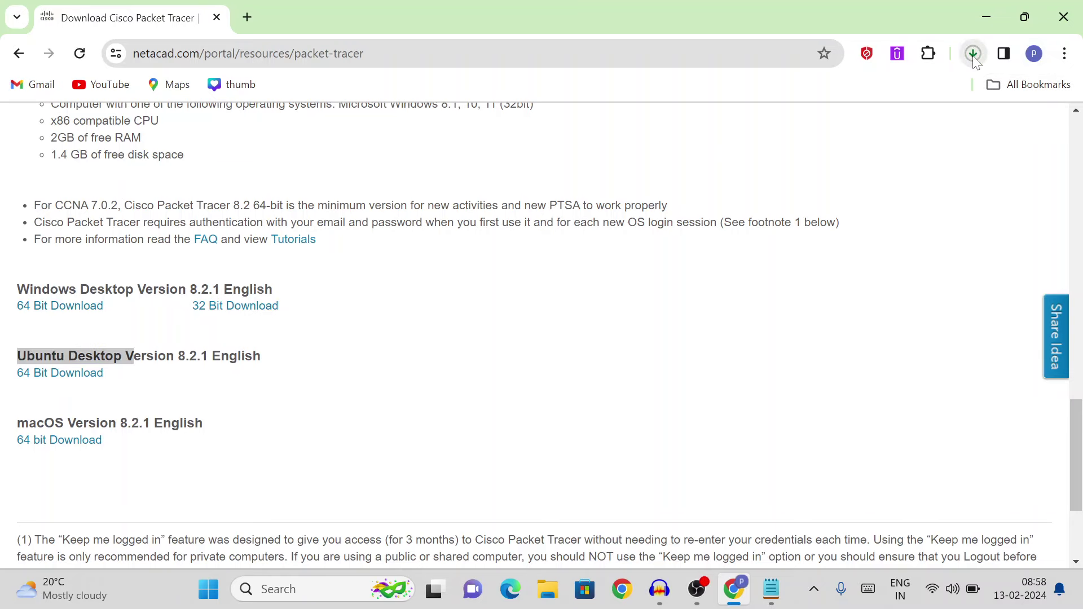
left_click(710, 141)
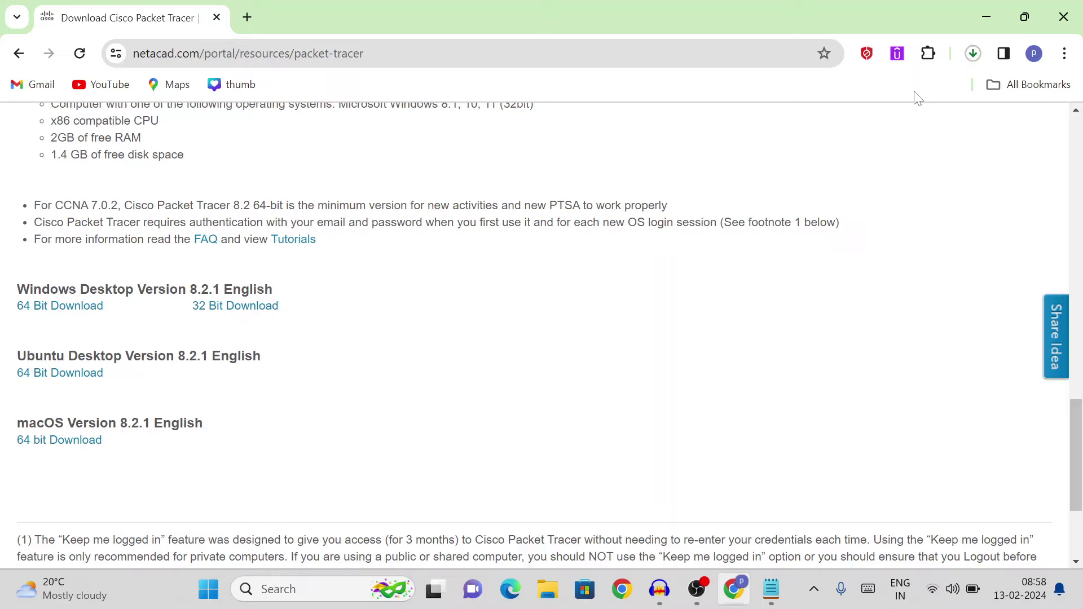
Minimize the browser, search Windows for "packet" and launch Cisco Packet Tracer
left_click(990, 18)
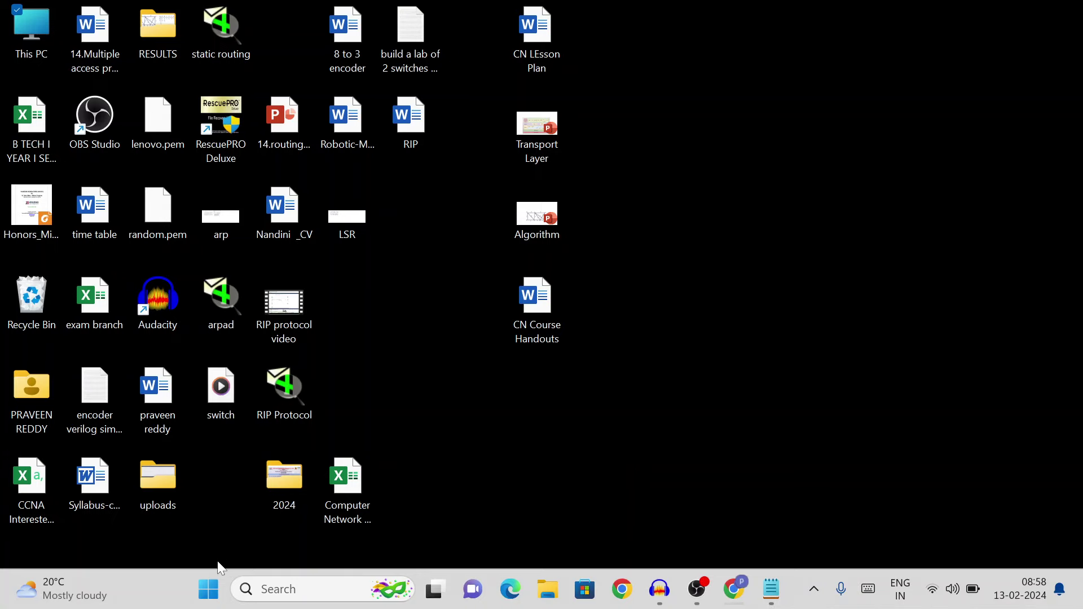
left_click(207, 589)
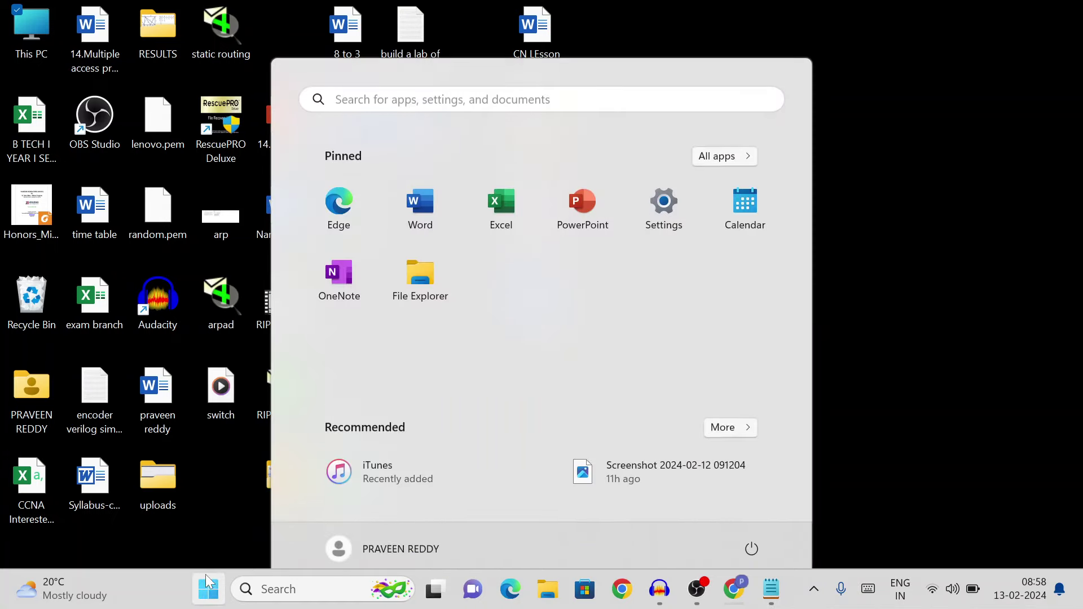
left_click(513, 85)
type("packet")
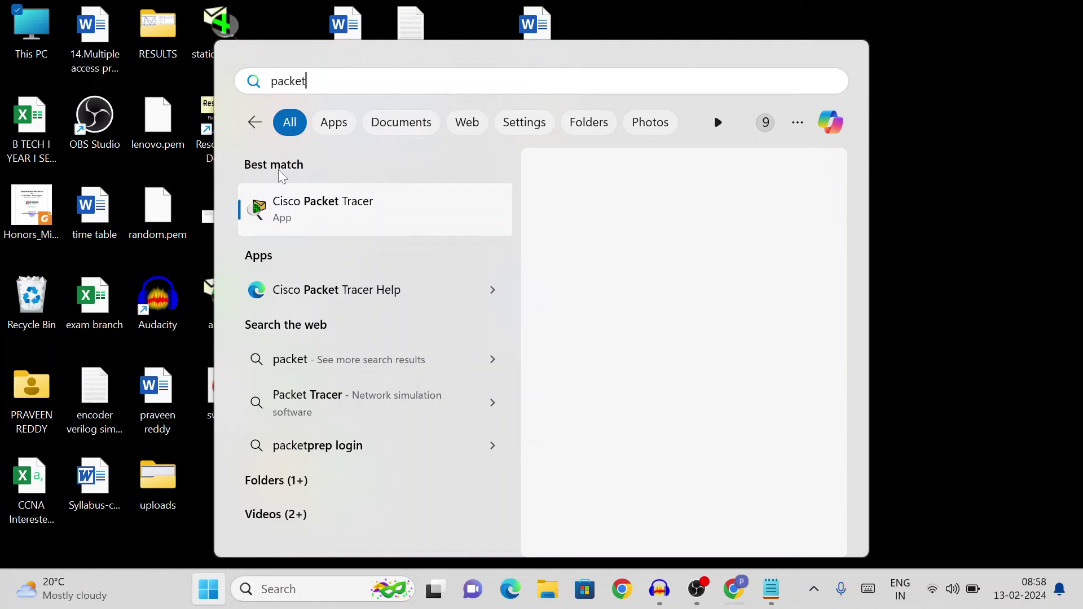
left_click(259, 200)
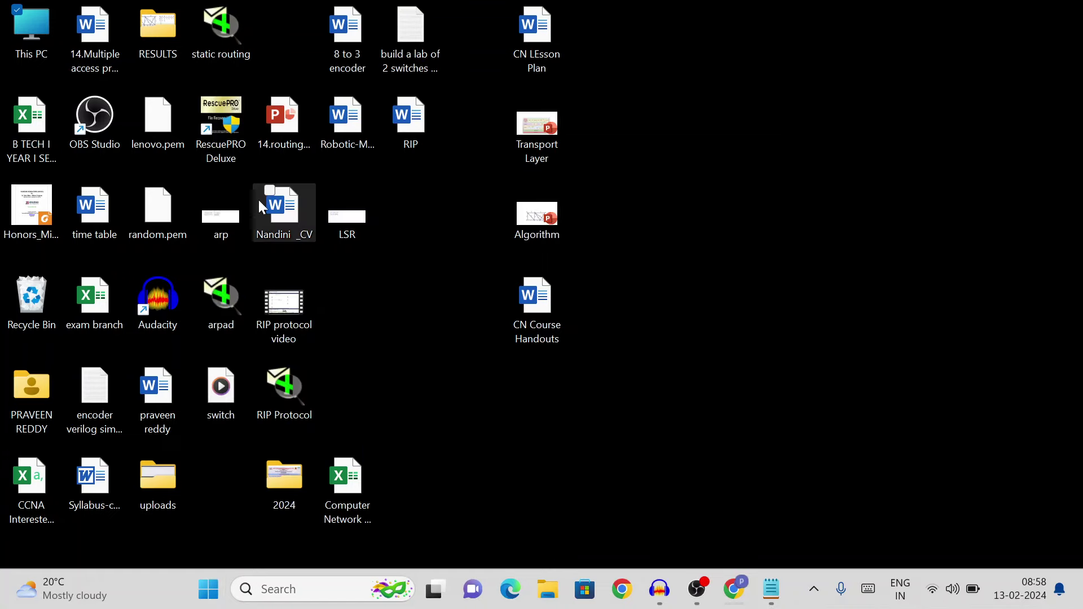